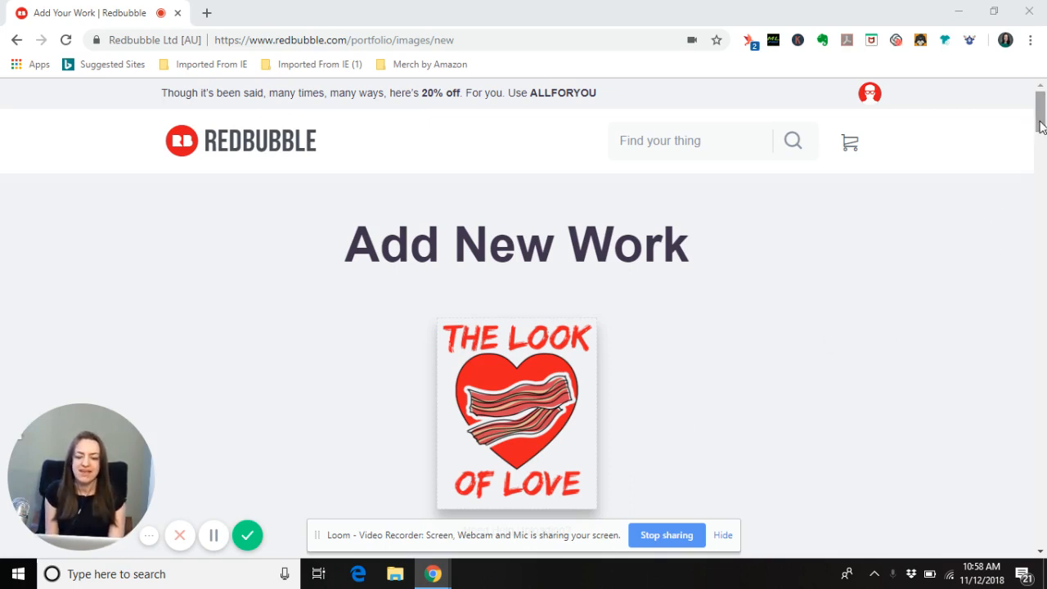
Step: Review the "look of love" listing in the Merch Wizard extension and the design's product previews on the Add New Work page
scroll(1041, 124, "down", 1)
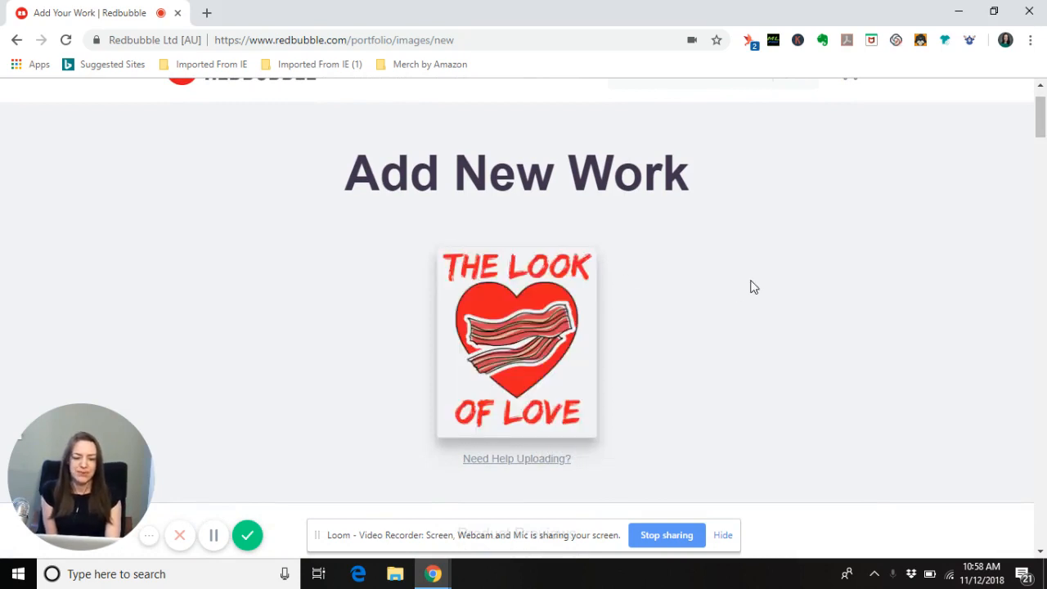
left_click(971, 43)
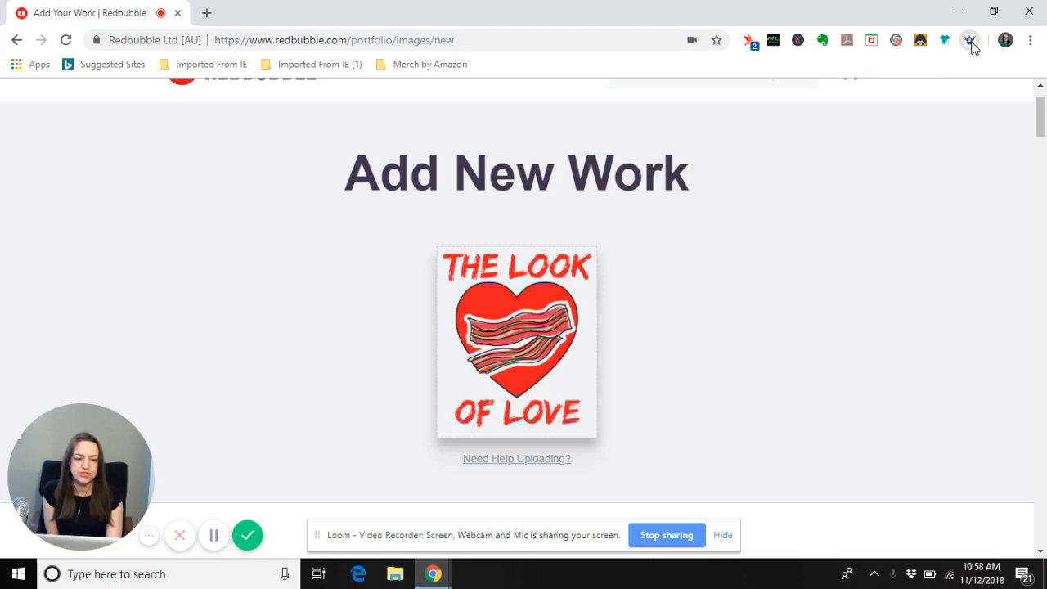
left_click(971, 42)
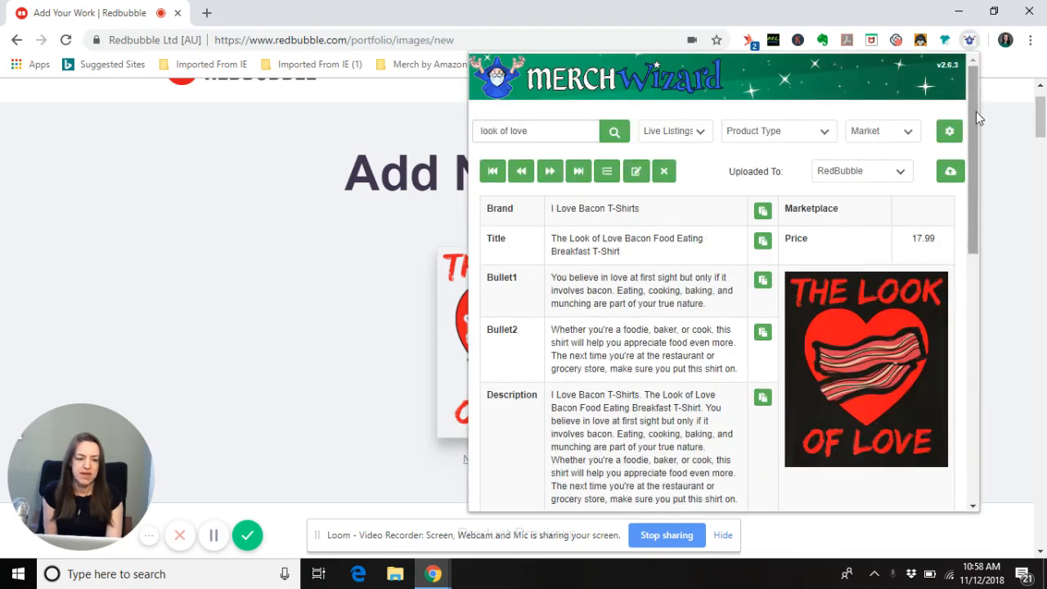
left_click_drag(973, 151, 992, 285)
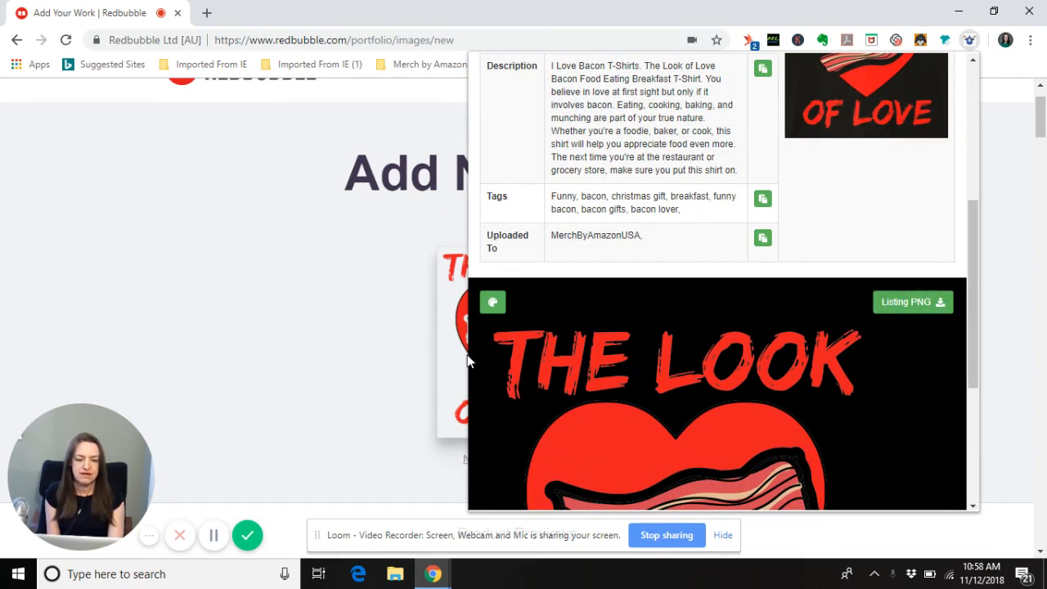
left_click(244, 358)
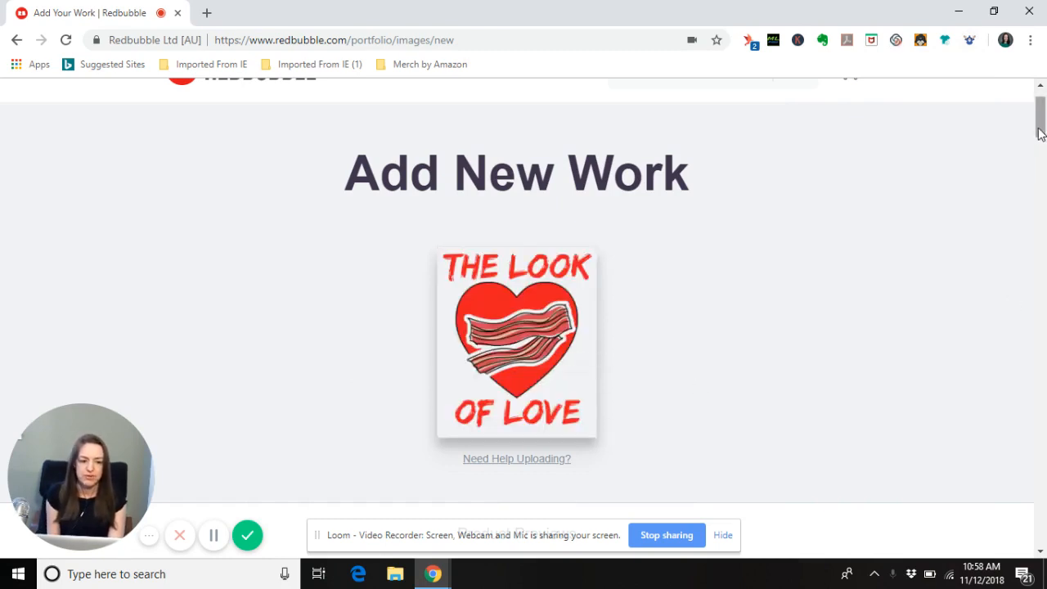
left_click_drag(1040, 135, 1042, 302)
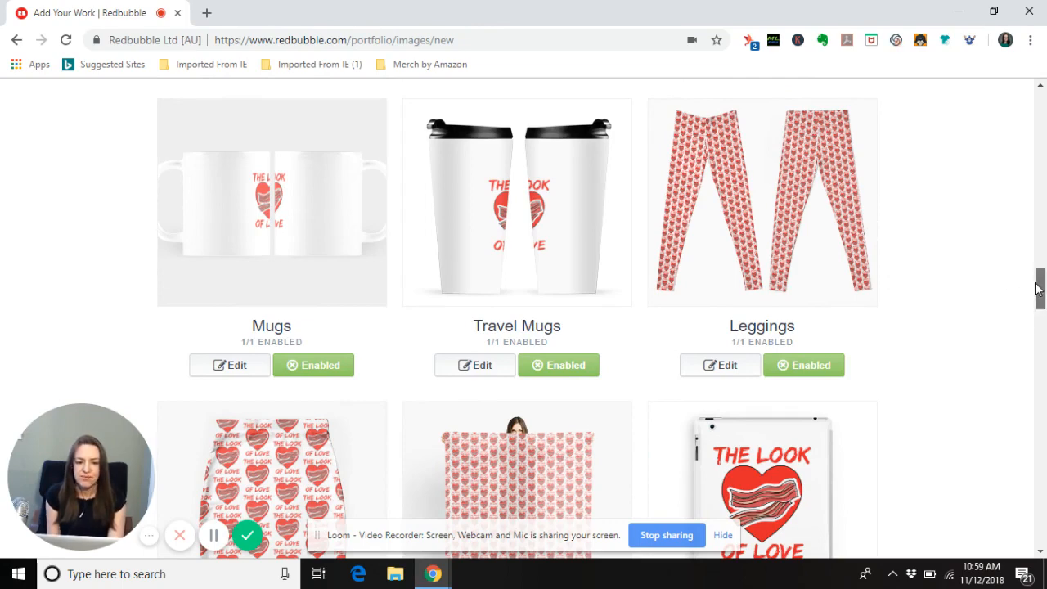
left_click_drag(1037, 288, 1040, 327)
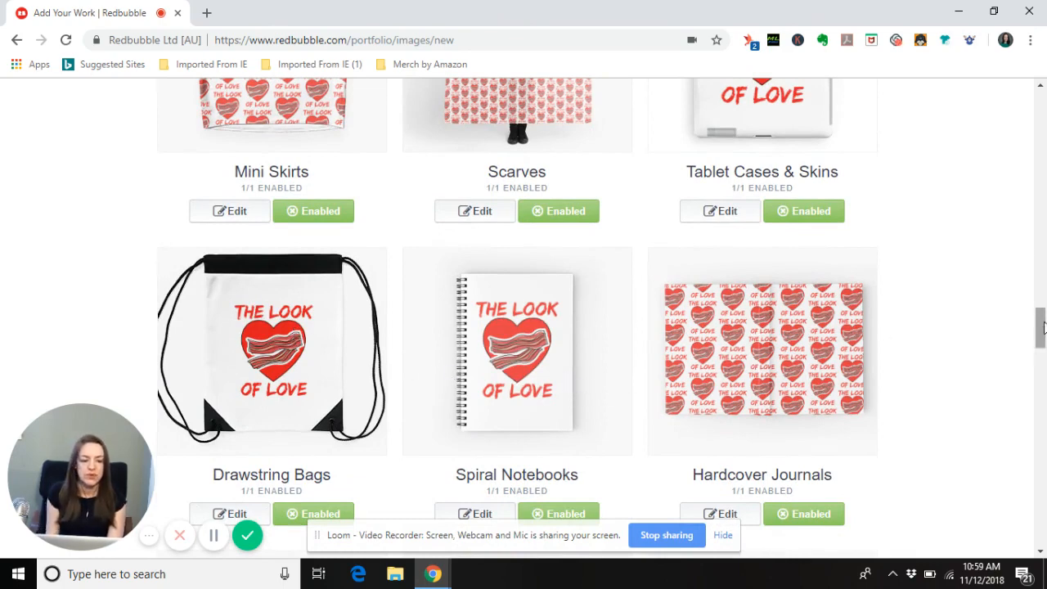
left_click_drag(1043, 327, 1042, 422)
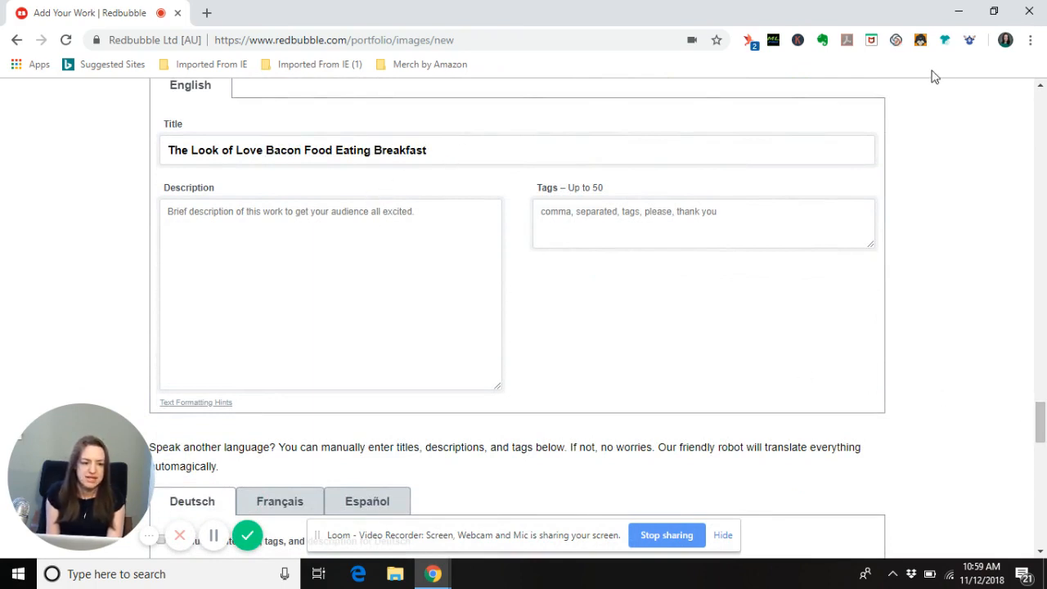
Step: Replace the English title with the Merch Wizard listing title minus "T-Shirt": "The Look of Love Bacon Food Eating Breakfast"
left_click(971, 41)
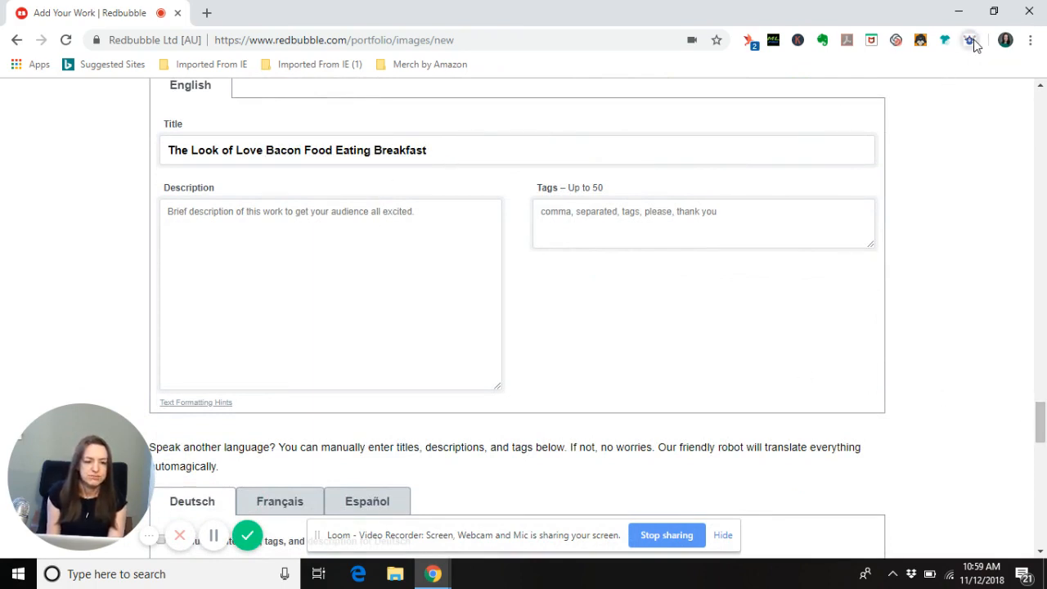
left_click(972, 42)
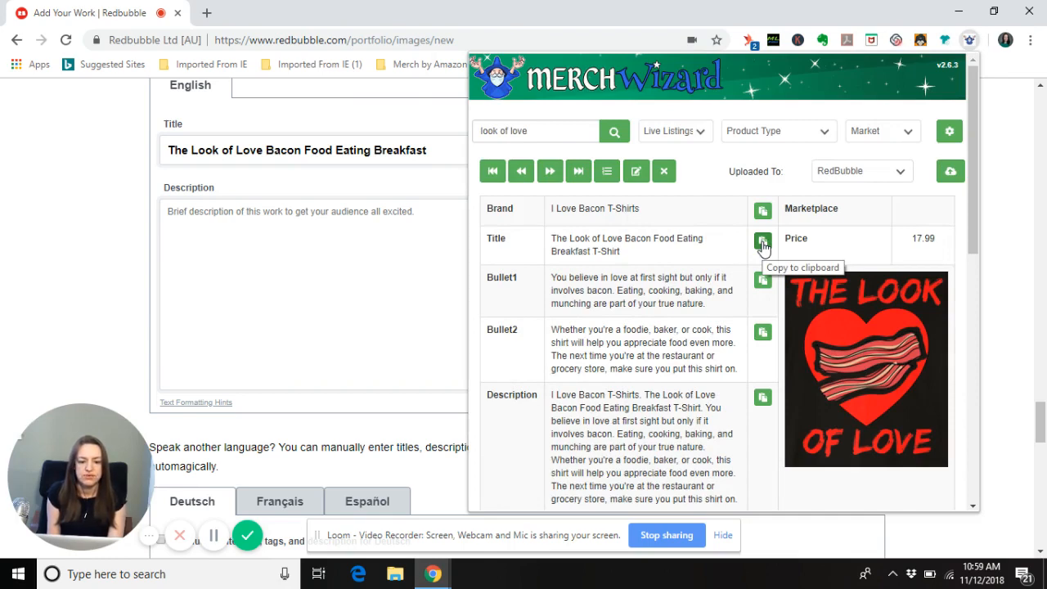
left_click(763, 244)
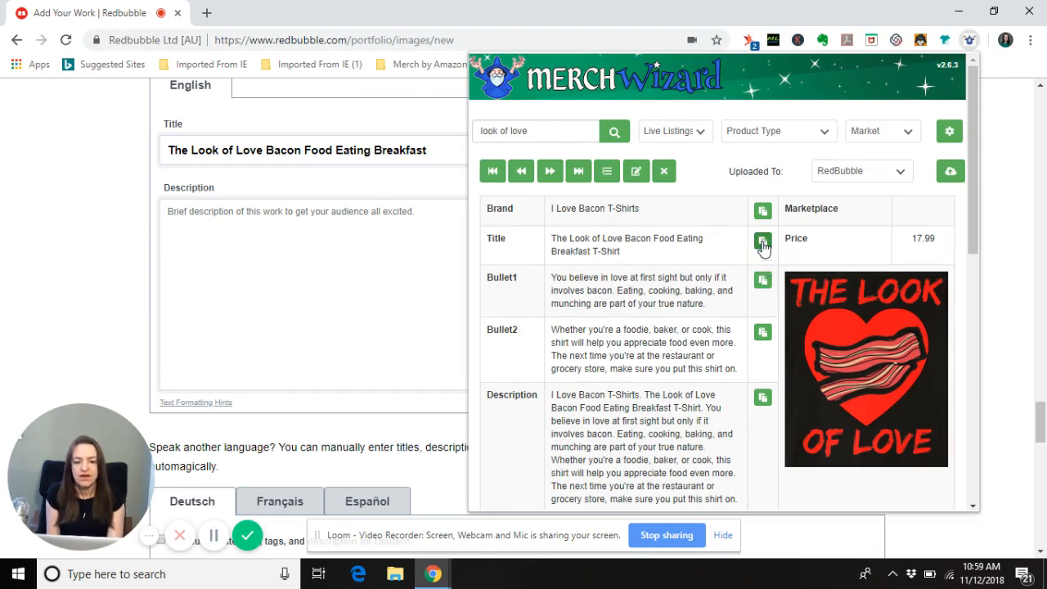
left_click(430, 151)
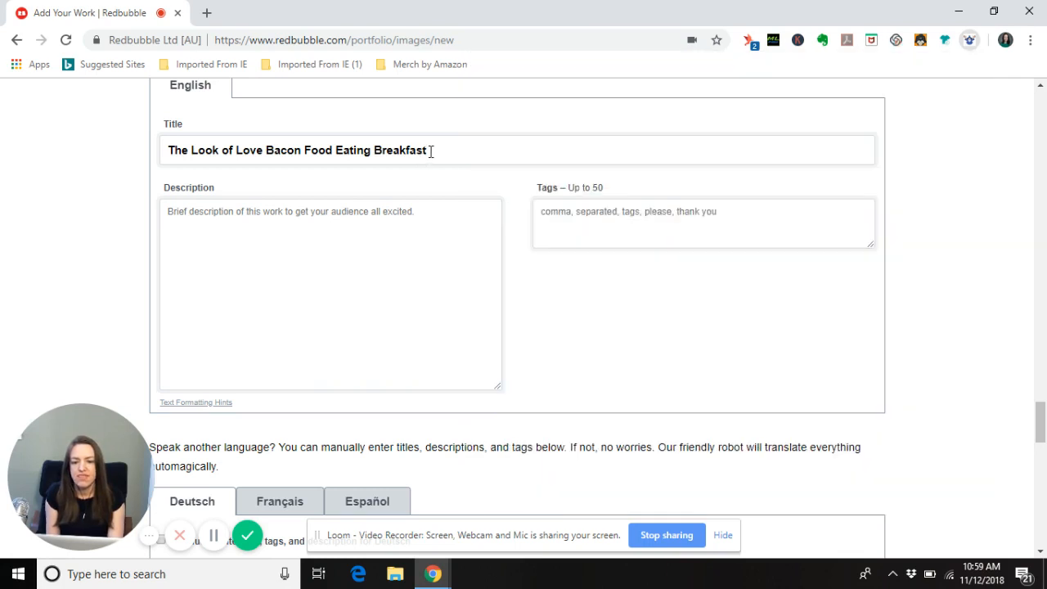
left_click_drag(431, 151, 127, 155)
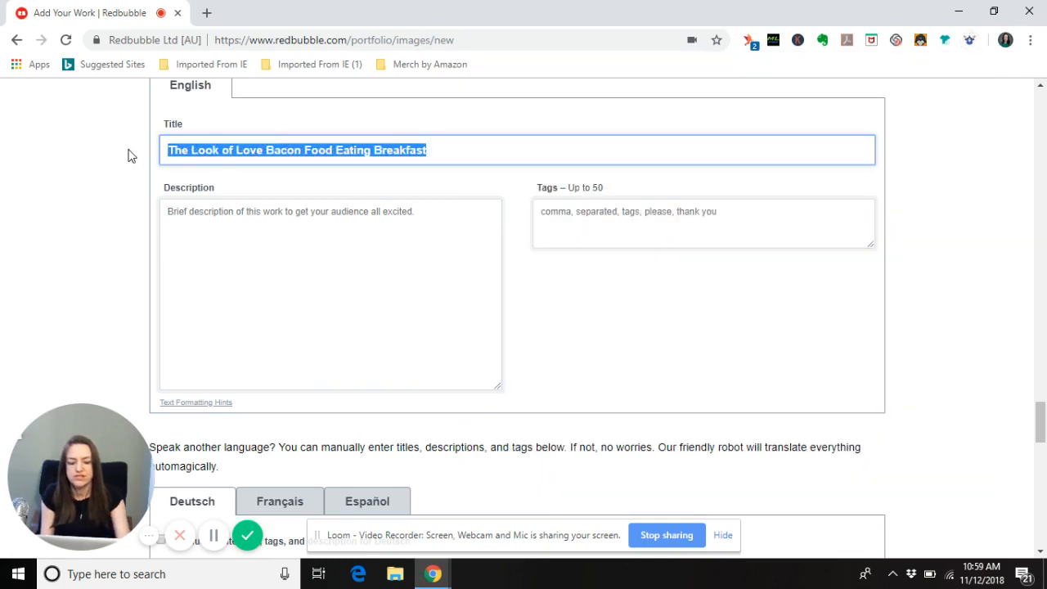
key("BackSpace")
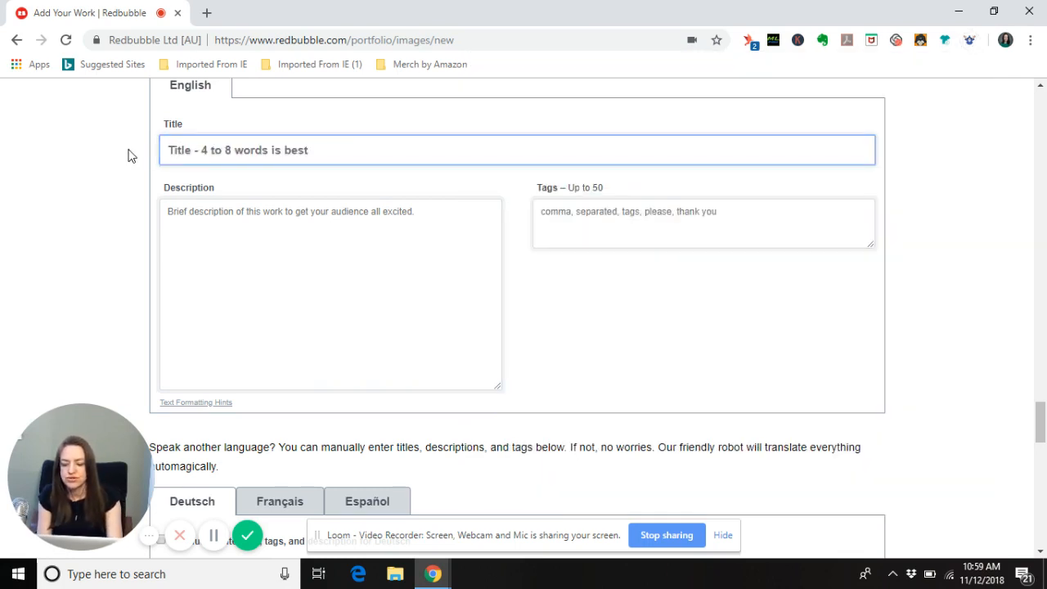
key("ctrl+v")
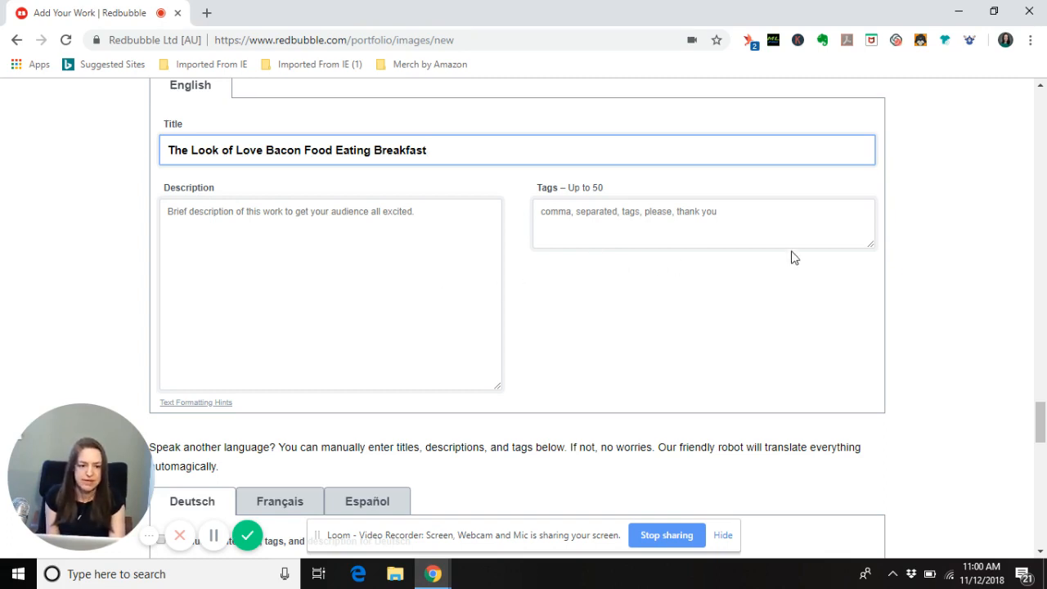
Step: Copy the full description from the Merch Wizard listing into the English Description
left_click(970, 41)
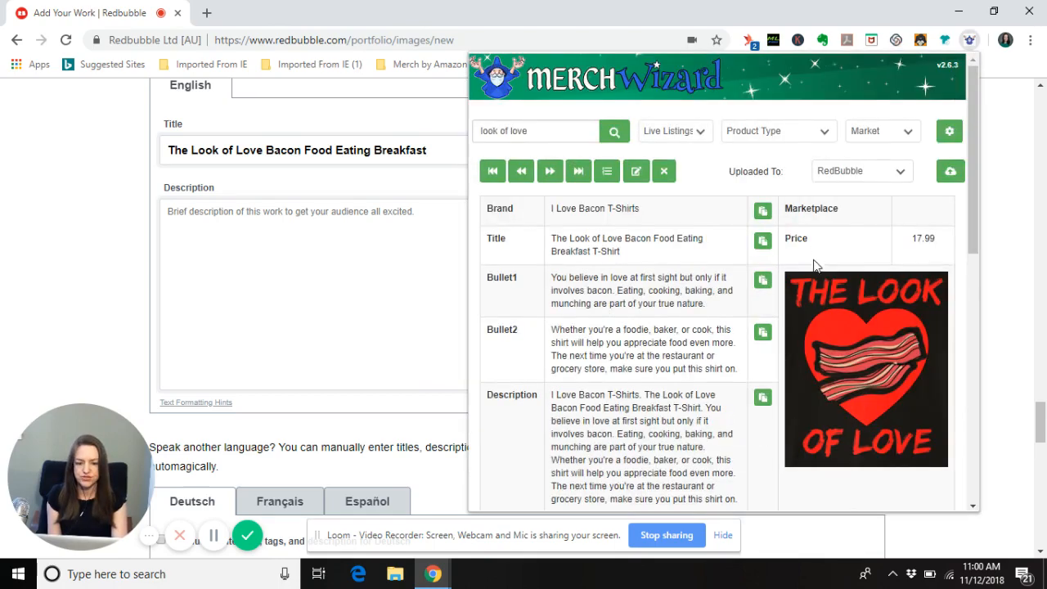
left_click_drag(969, 232, 996, 304)
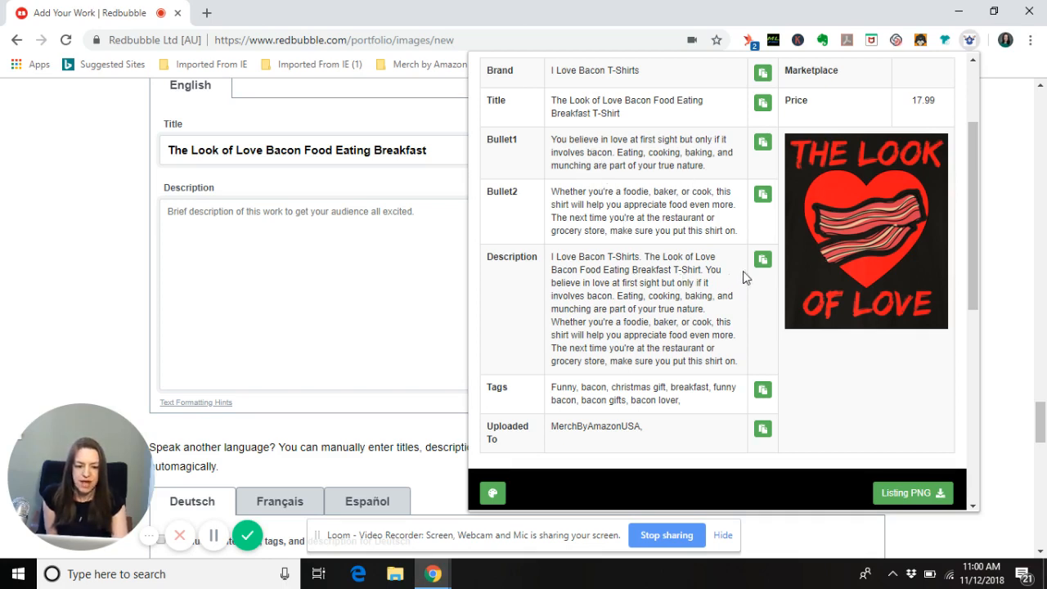
left_click(761, 260)
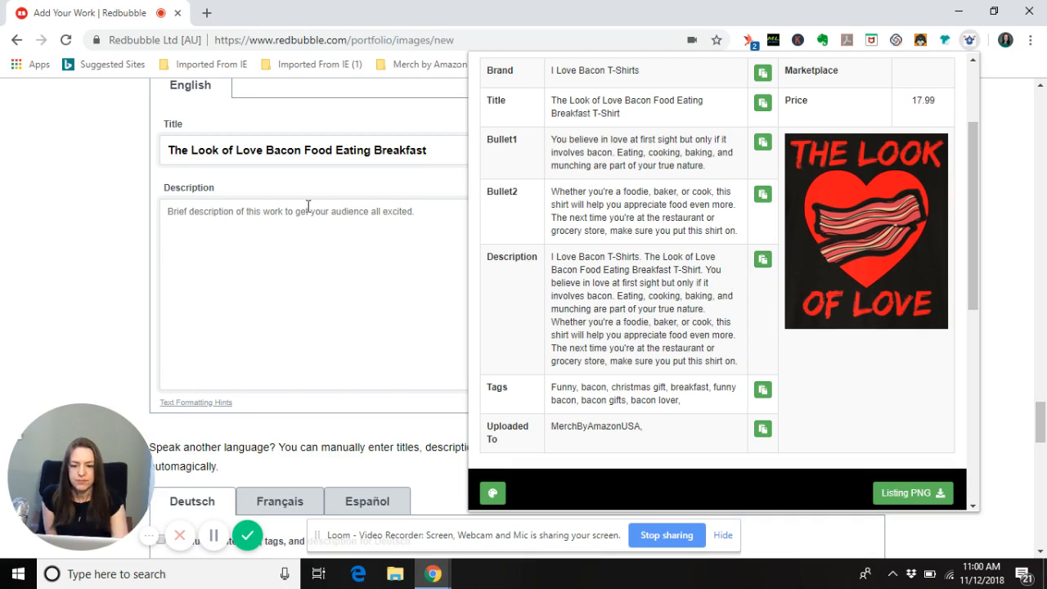
left_click(257, 214)
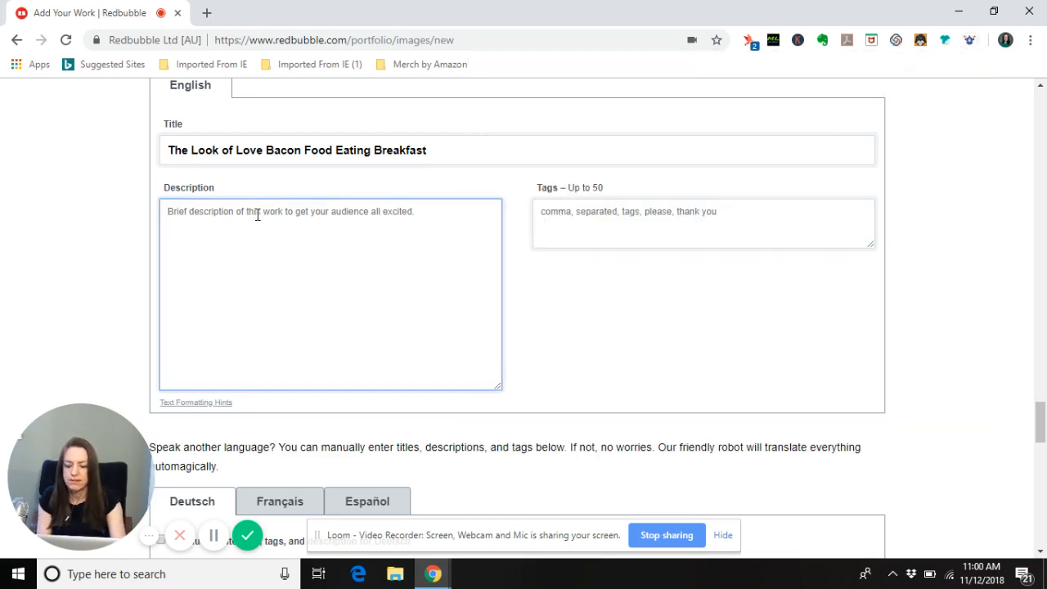
key("ctrl+v")
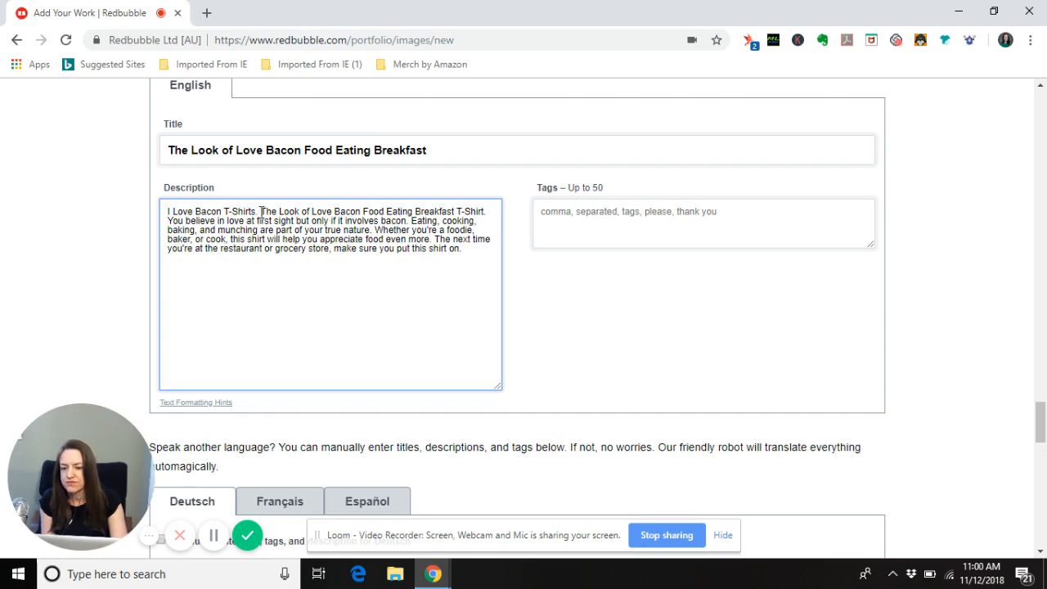
Step: Delete the opening sentence "I Love Bacon T-Shirts." from the description so it starts with "The Look of Love"
key("BackSpace")
key("BackSpace")
key("BackSpace")
key("BackSpace")
key("BackSpace")
key("BackSpace")
key("BackSpace")
key("BackSpace")
key("BackSpace")
key("BackSpace")
key("BackSpace")
key("BackSpace")
key("BackSpace")
key("BackSpace")
key("BackSpace")
key("BackSpace")
key("BackSpace")
key("BackSpace")
key("BackSpace")
key("BackSpace")
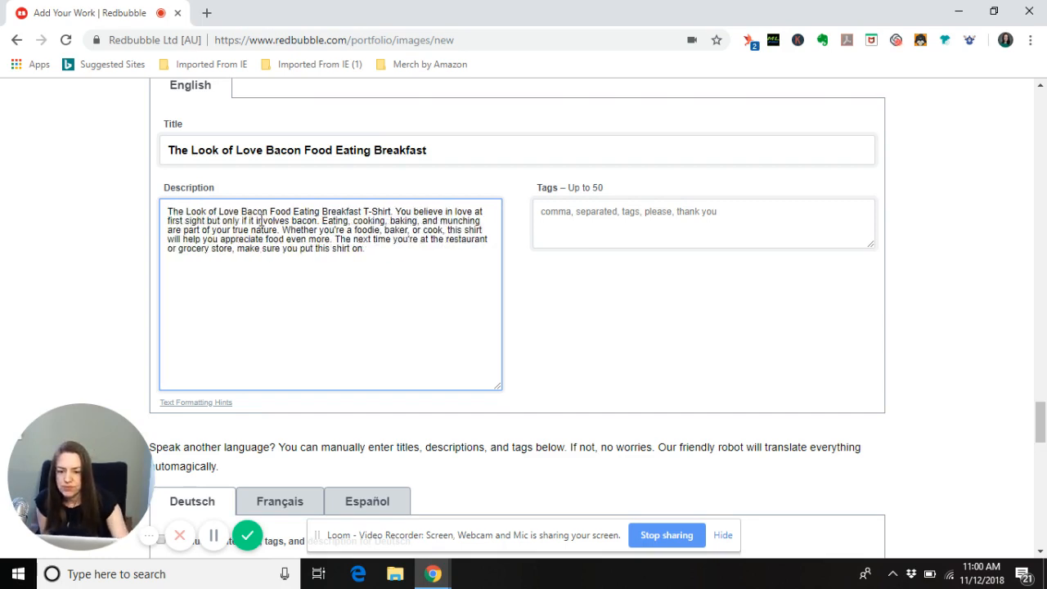
Step: Remove the word "T-Shirt" after "Breakfast" in the first sentence of the description
left_click(392, 211)
key("BackSpace")
key("BackSpace")
key("BackSpace")
key("BackSpace")
key("BackSpace")
key("BackSpace")
key("BackSpace")
key("BackSpace")
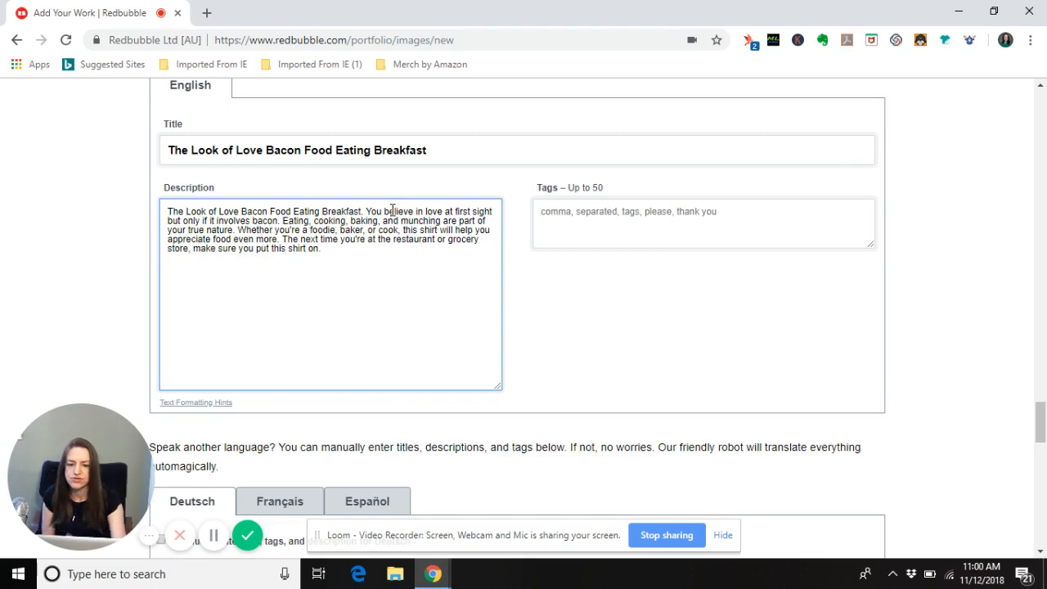
Step: Copy the Merch Wizard listing's tags into the Tags: Funny, bacon, christmas gift, breakfast, funny bacon, bacon gifts, bacon lover
left_click(696, 230)
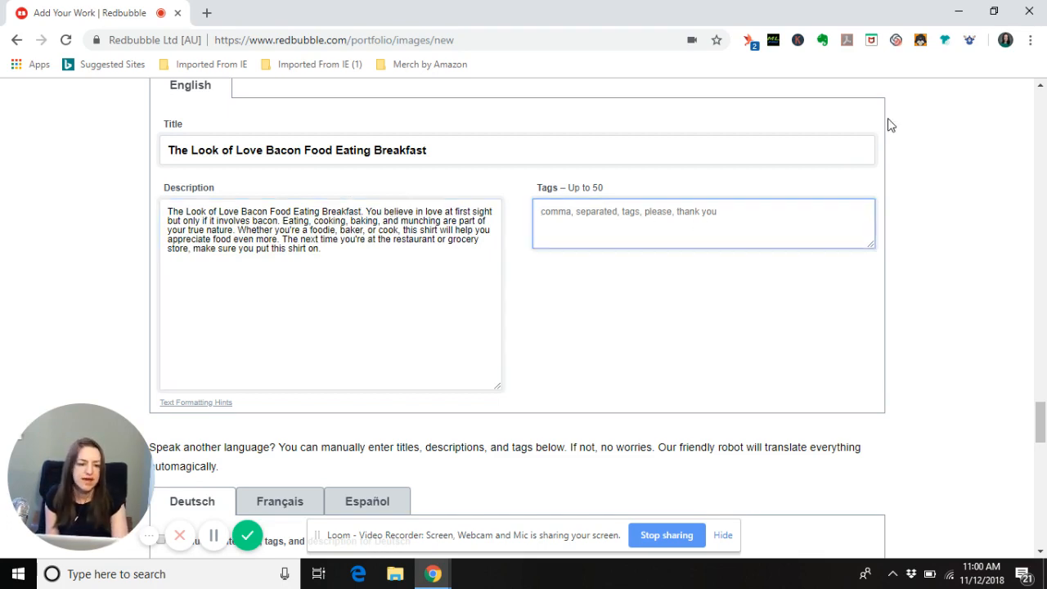
left_click(970, 41)
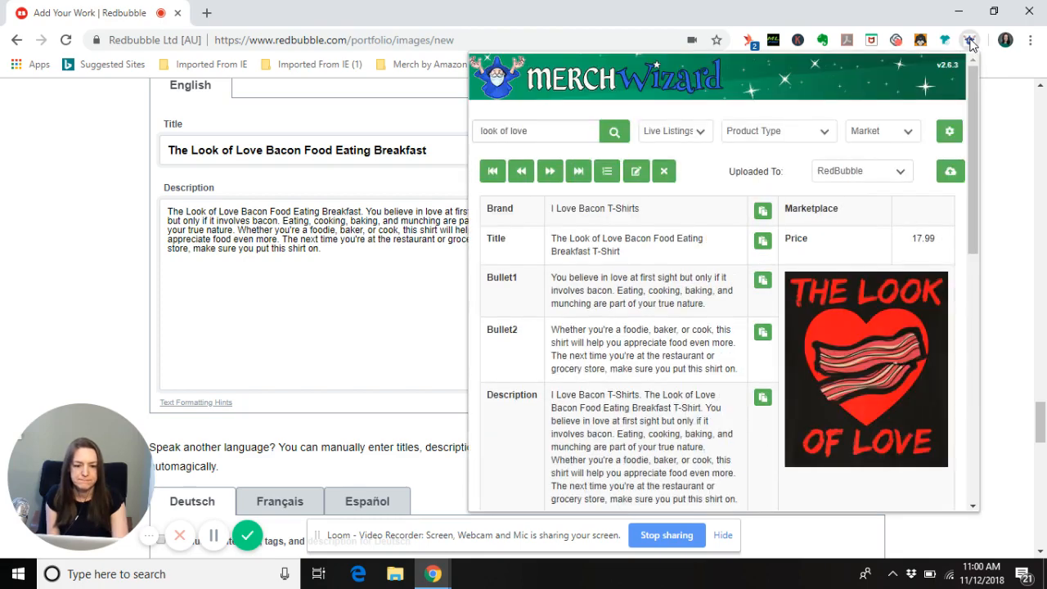
left_click_drag(975, 121, 993, 268)
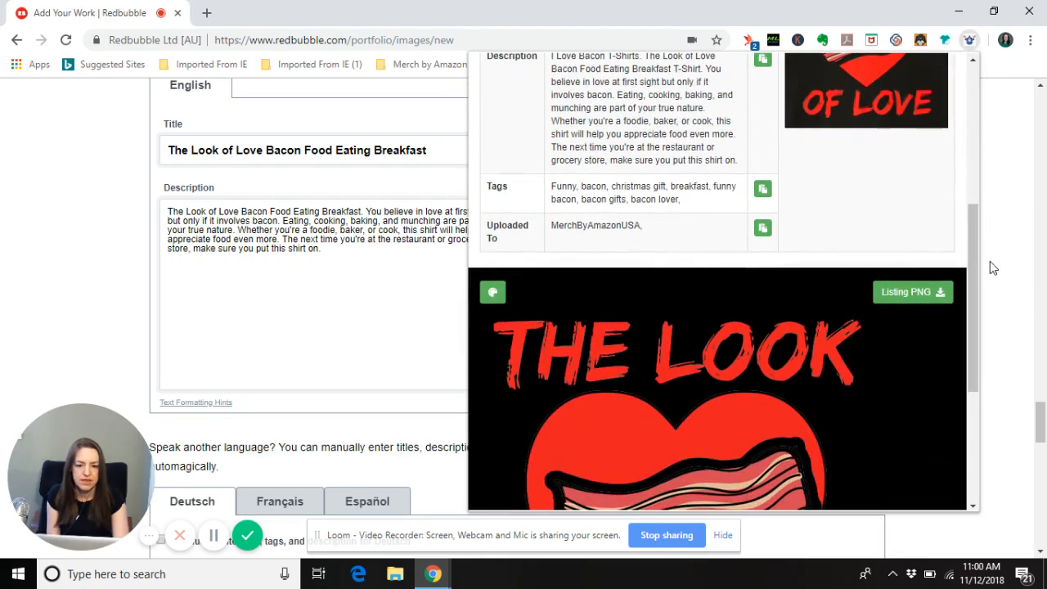
left_click(766, 194)
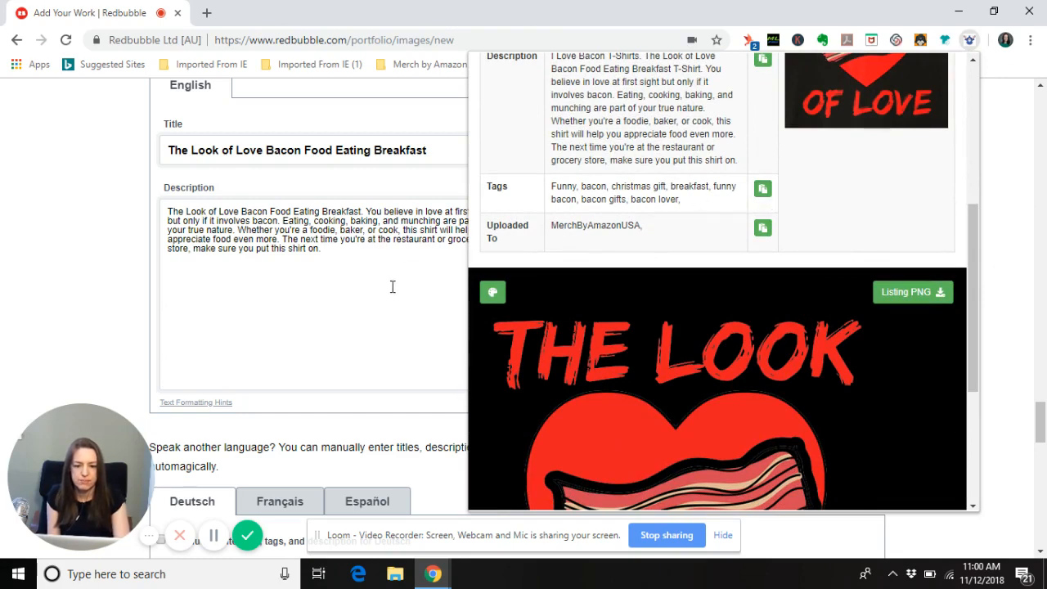
left_click(390, 294)
left_click(588, 222)
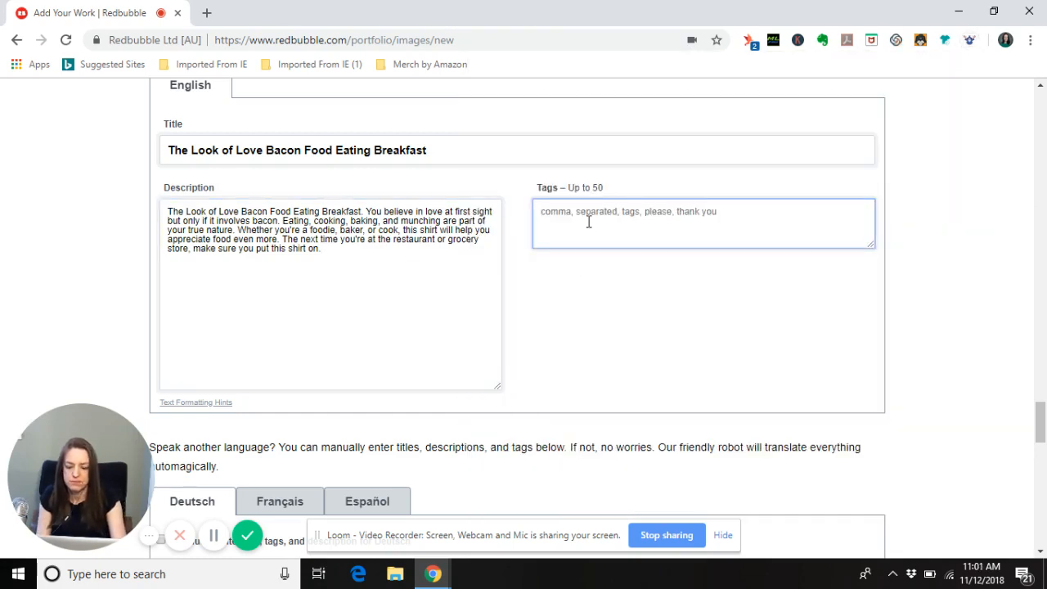
key("ctrl+v")
left_click(638, 362)
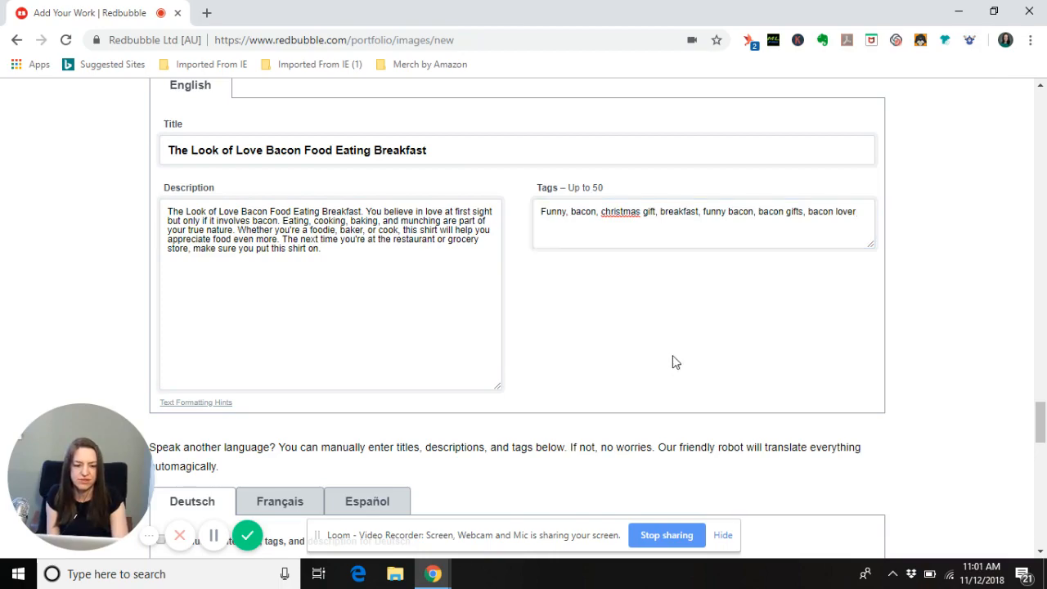
Step: Save the work with mature content answered No and the right-to-sell declaration accepted
left_click_drag(1041, 437, 1043, 516)
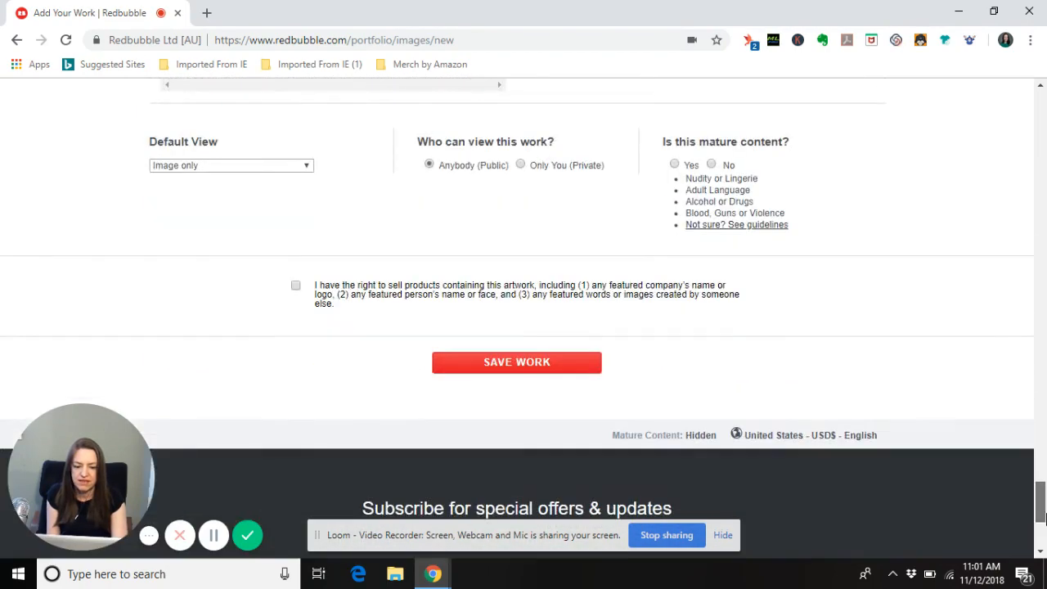
left_click(535, 374)
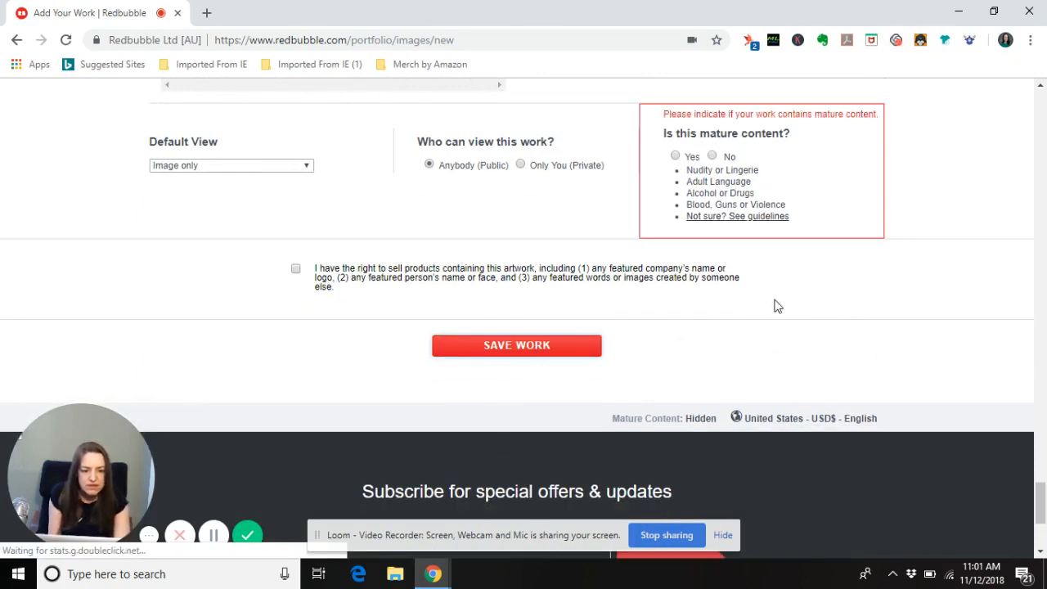
left_click(713, 157)
left_click(492, 347)
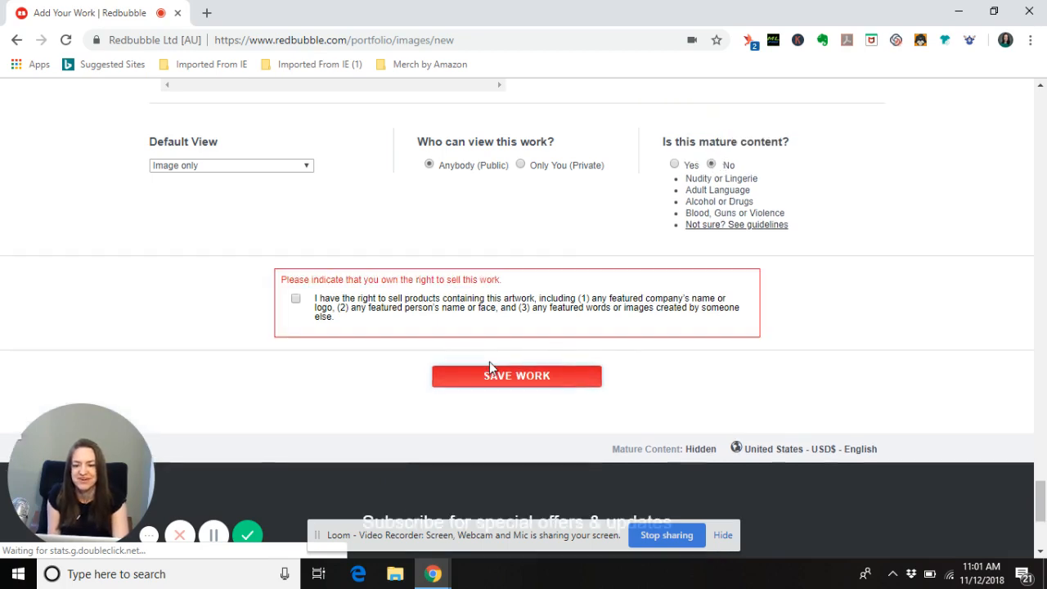
left_click(296, 299)
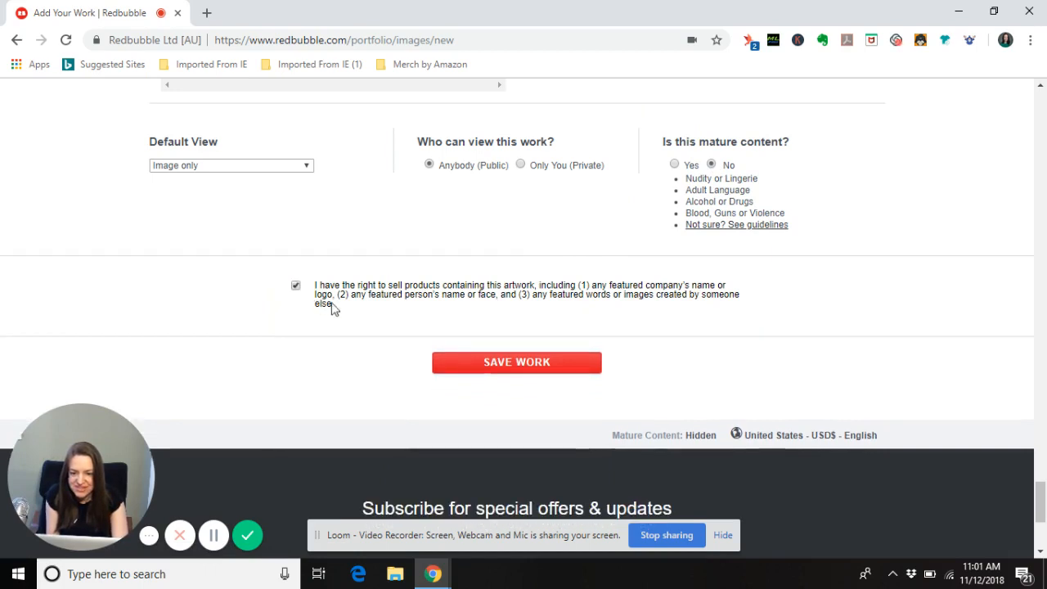
left_click(500, 366)
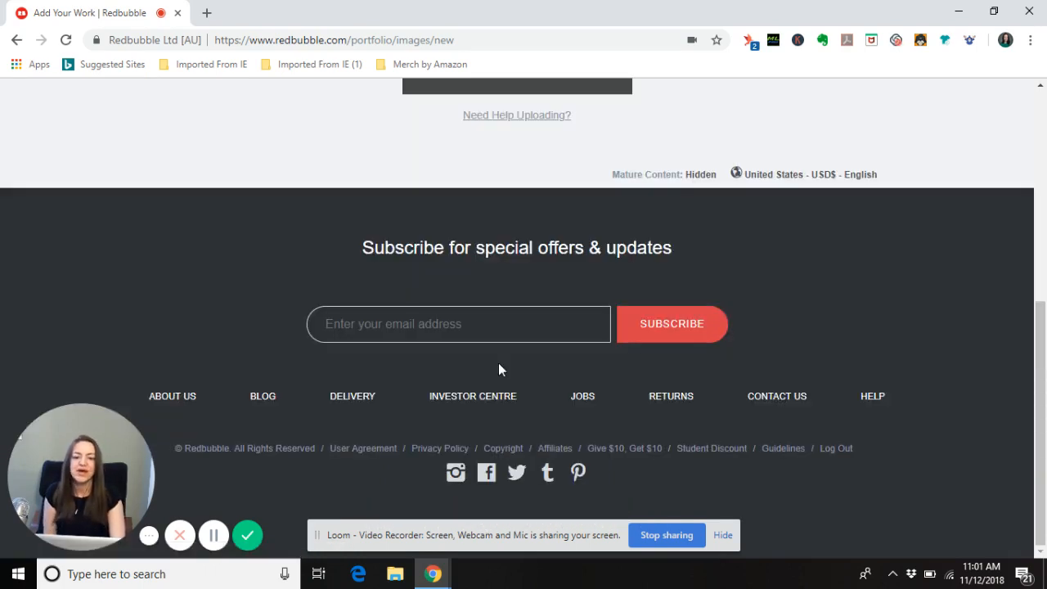